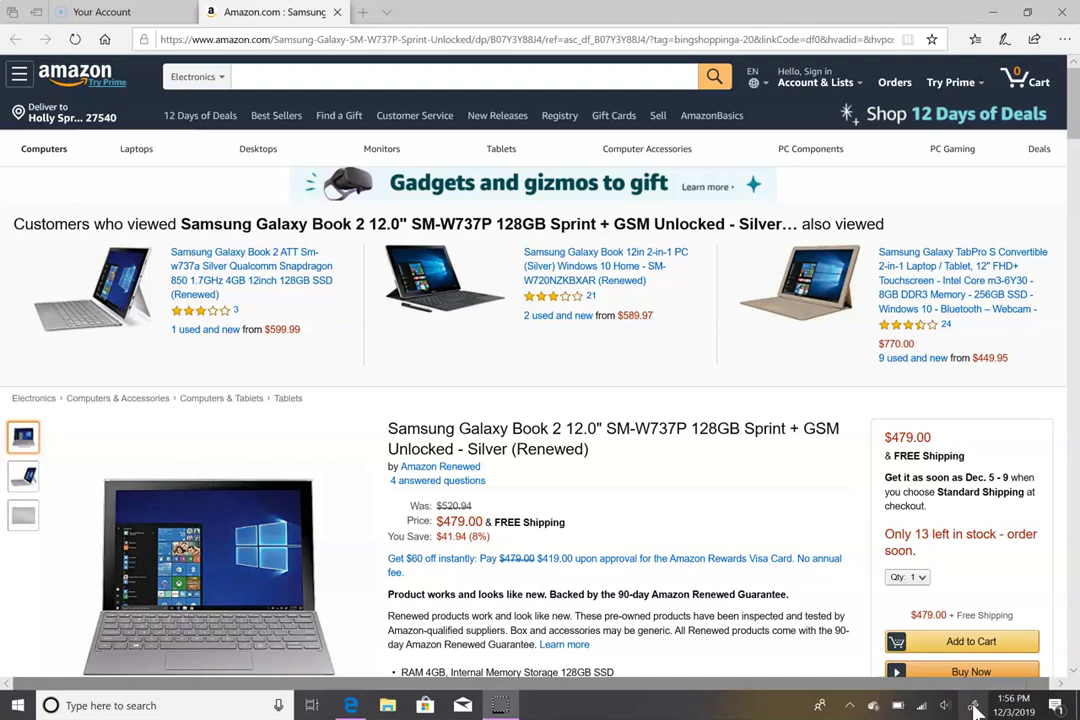
{"action": "left_click", "coordinate": [975, 708]}
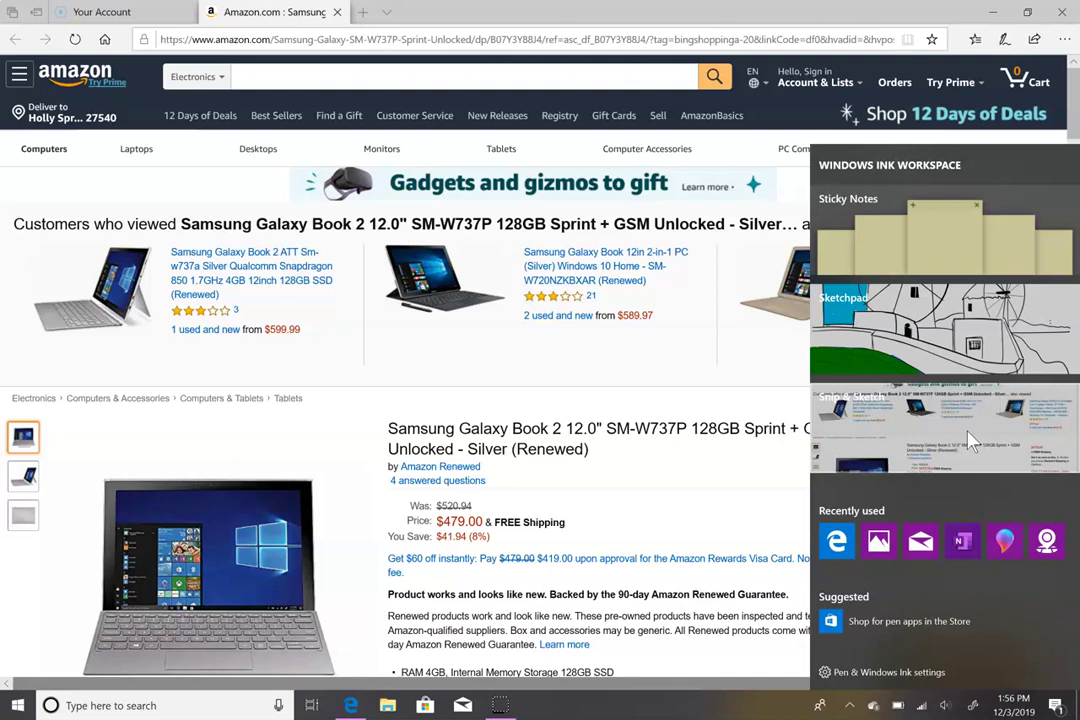
Capture the full screen showing the Amazon Samsung Galaxy Book 2 page with Snip & Sketch
{"action": "left_click", "coordinate": [968, 440]}
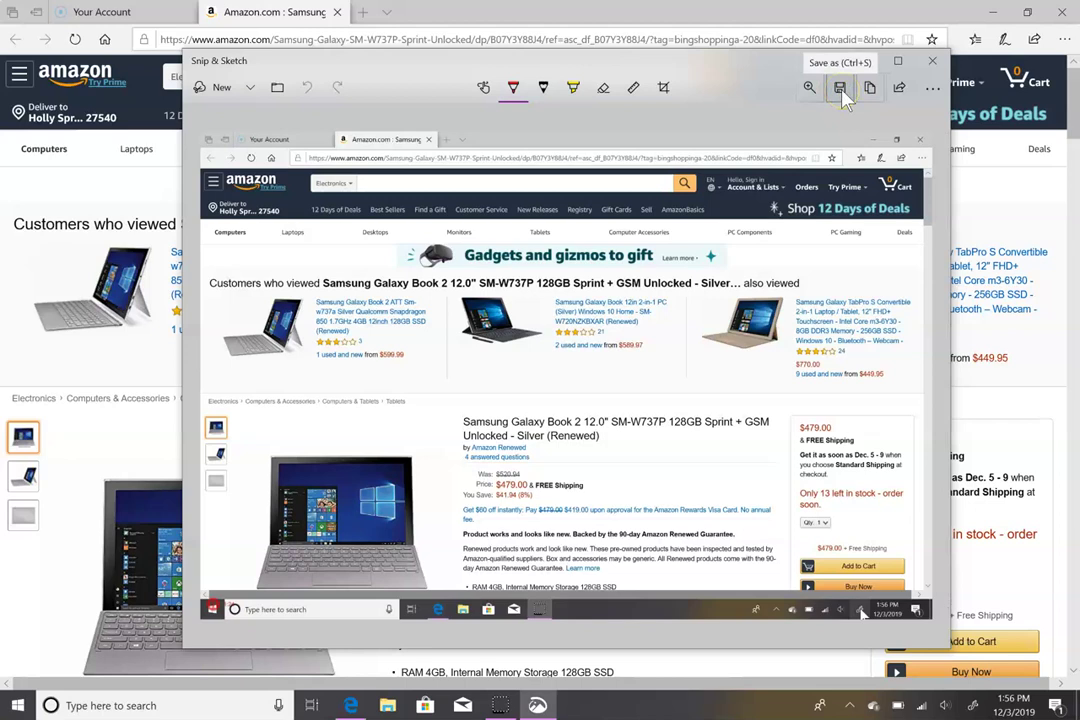
Set up saving the capture as JPG file SharedScreenshot in Pictures > Saved Pictures
{"action": "left_click", "coordinate": [840, 88]}
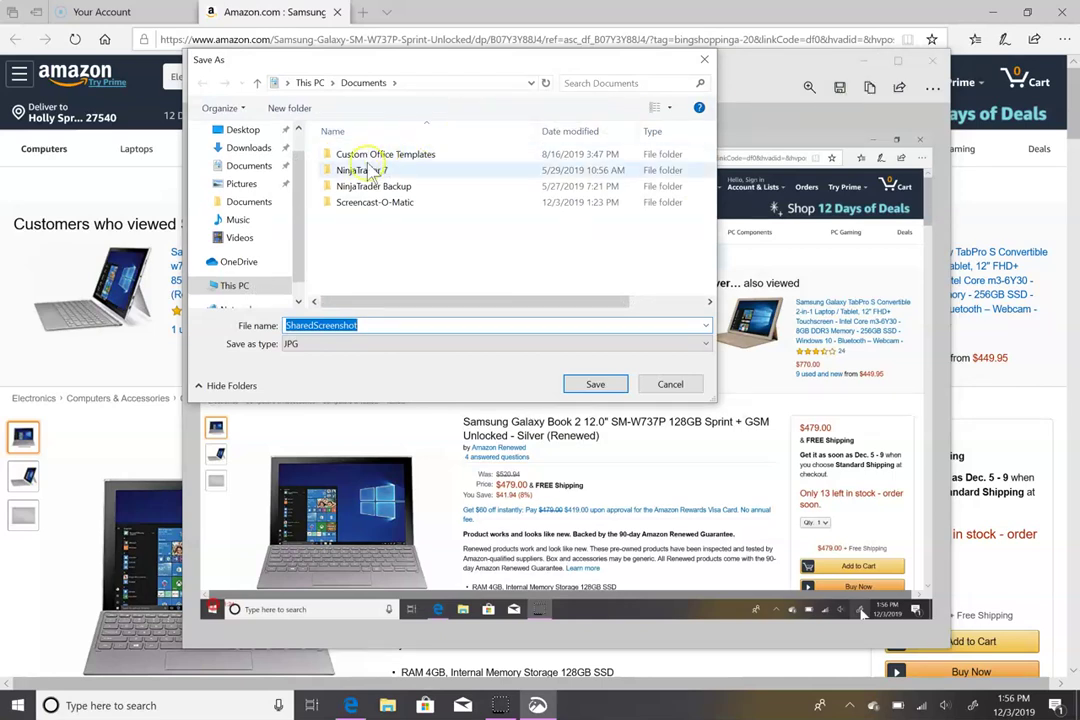
{"action": "left_click", "coordinate": [246, 186]}
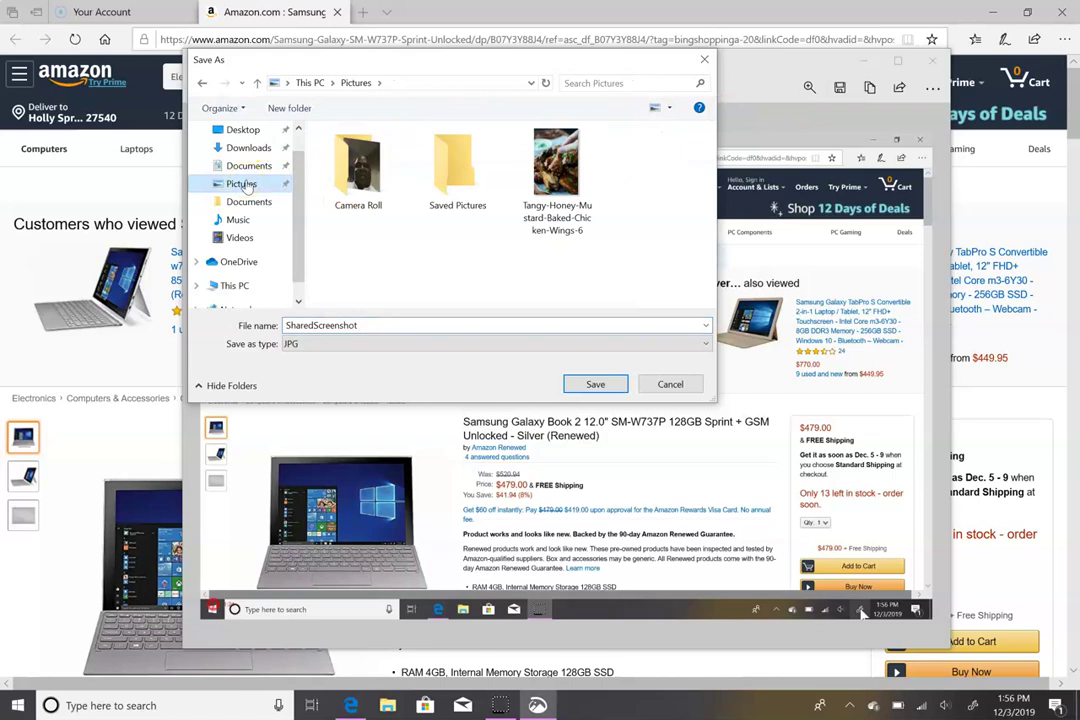
{"action": "left_click", "coordinate": [478, 205]}
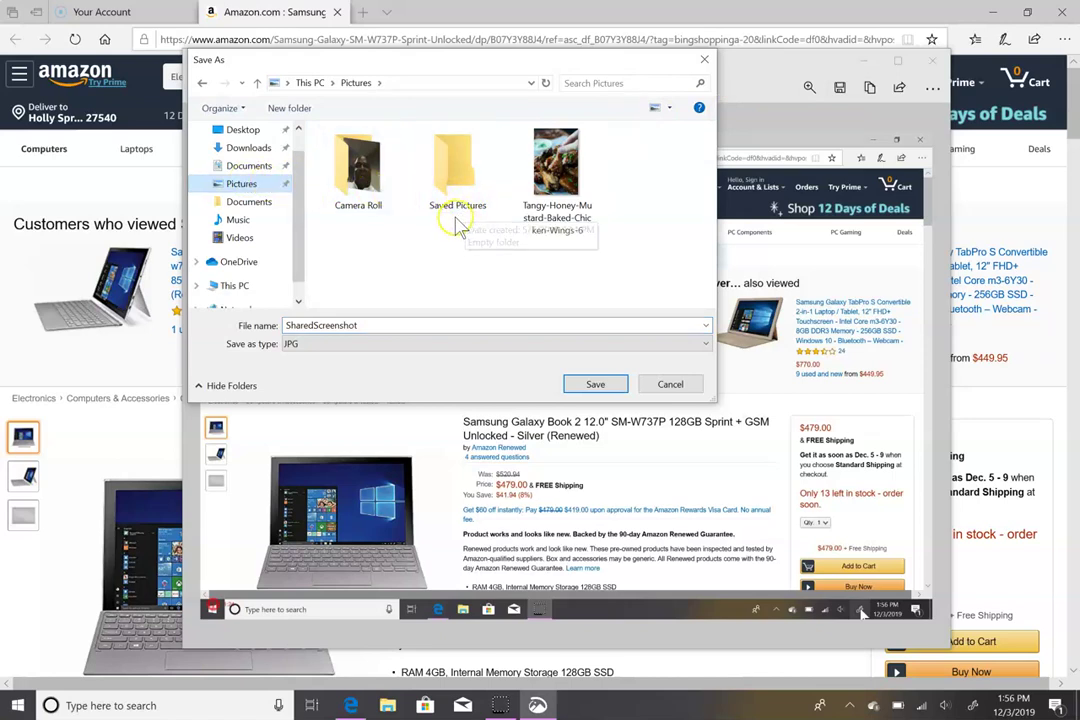
{"action": "left_click", "coordinate": [444, 232]}
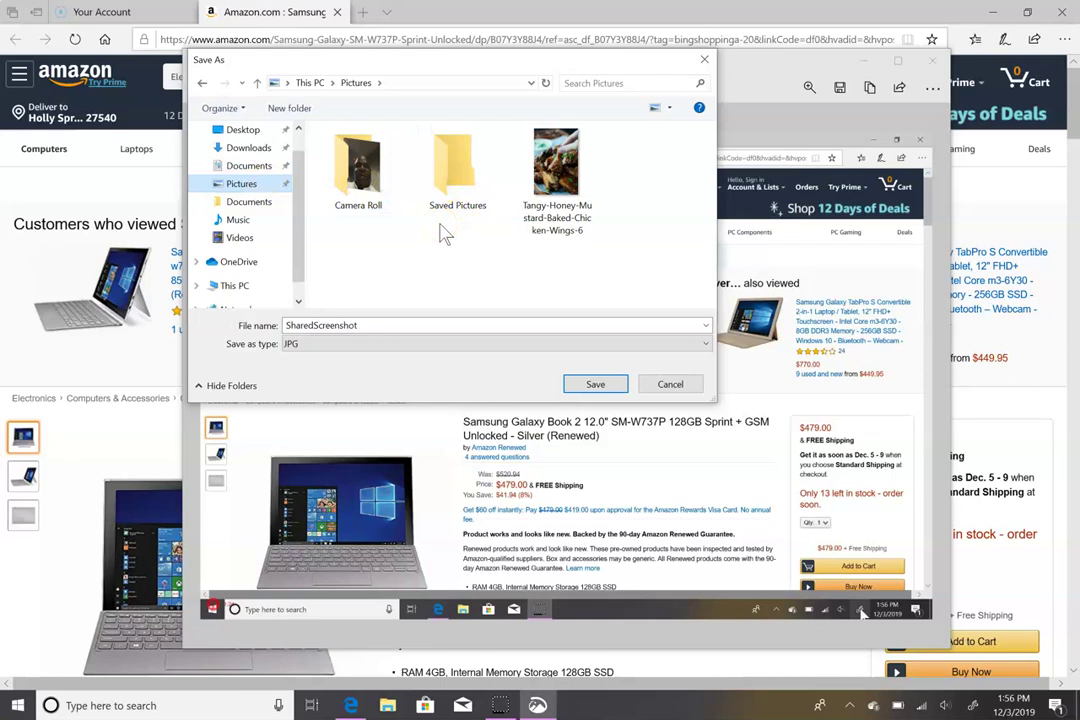
{"action": "left_click", "coordinate": [453, 203]}
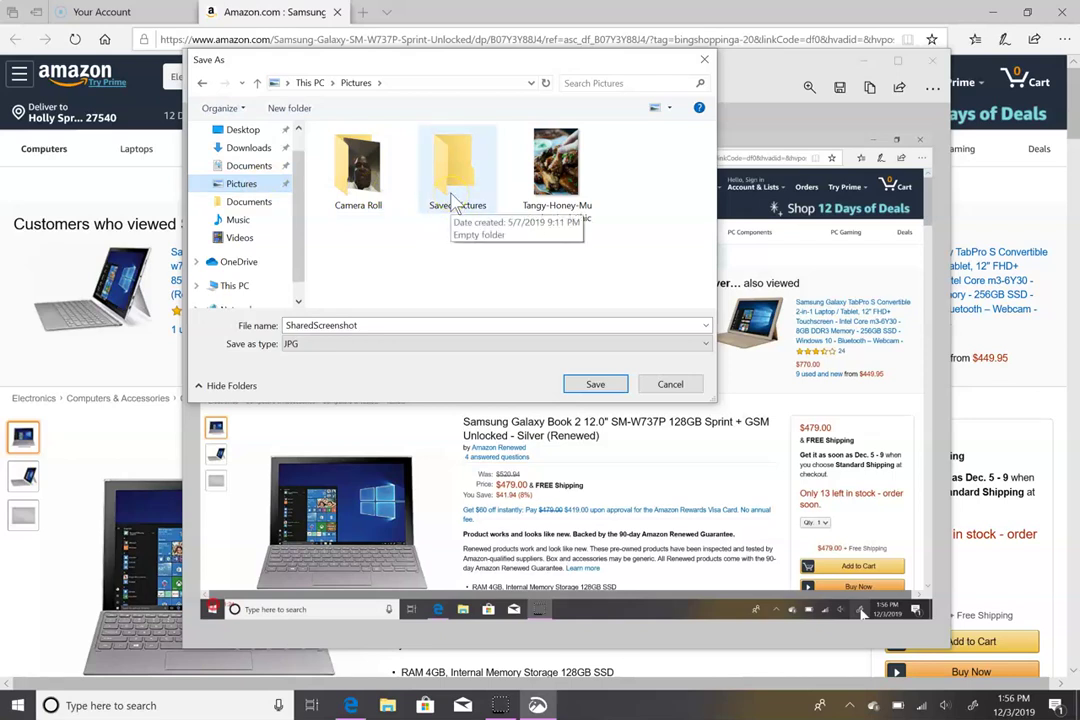
{"action": "left_click", "coordinate": [454, 203]}
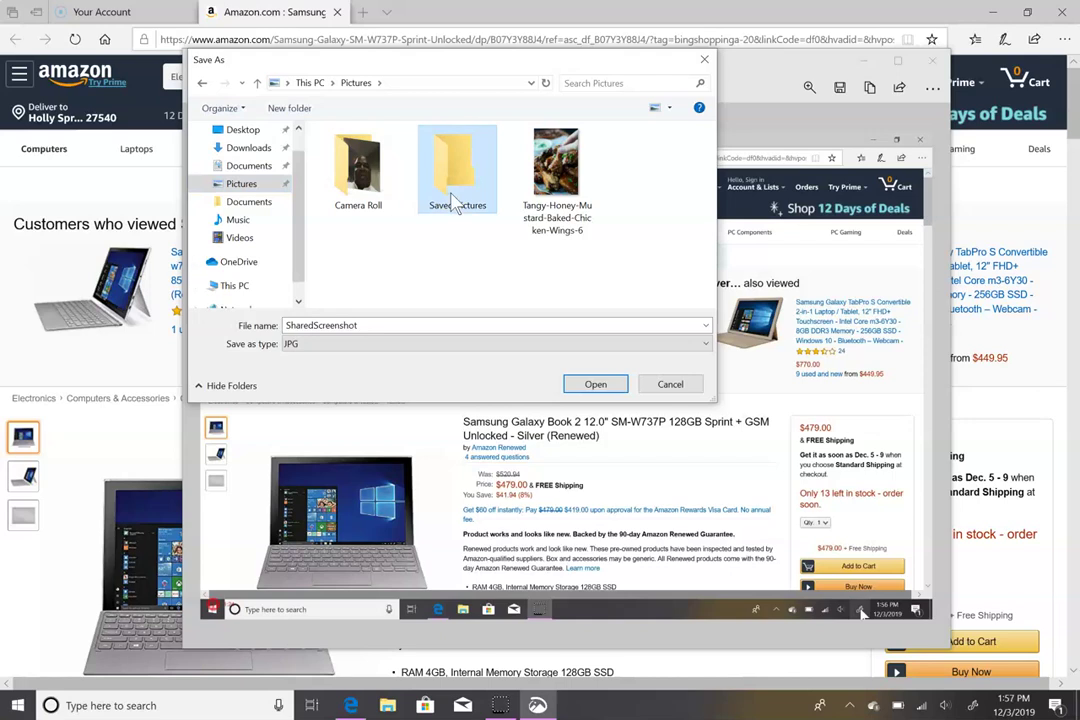
{"action": "left_click", "coordinate": [703, 345]}
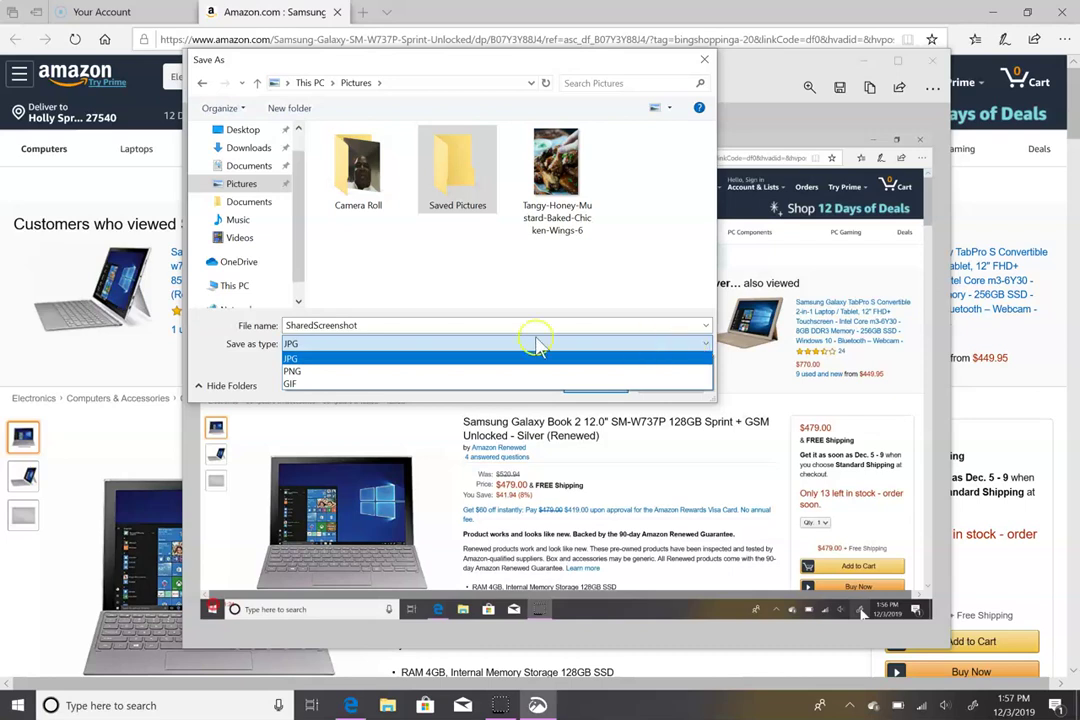
{"action": "left_click", "coordinate": [248, 370]}
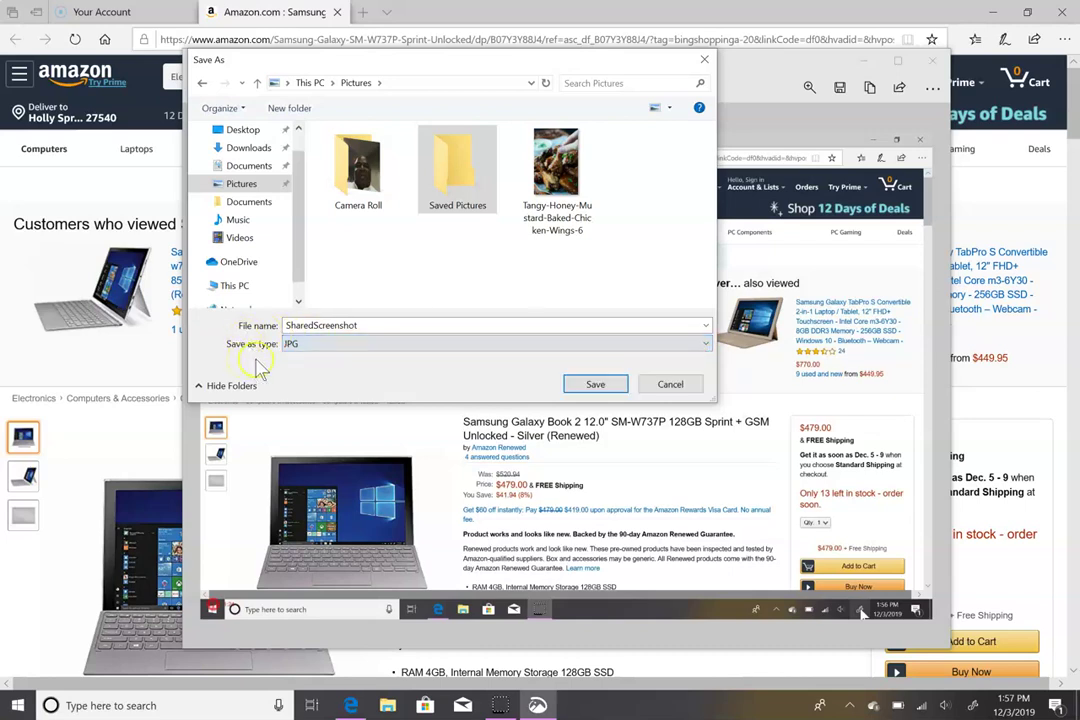
{"action": "left_click", "coordinate": [598, 385]}
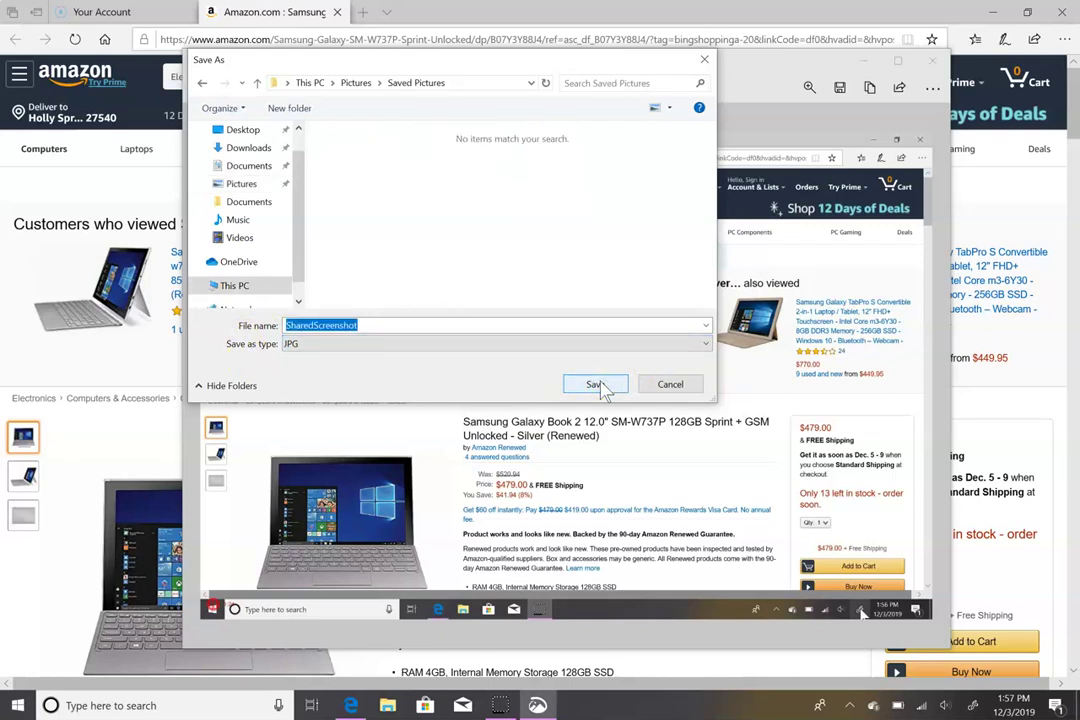
Save the capture, then select SharedScreenshot under File Explorer's Recent files
{"action": "left_click", "coordinate": [597, 386]}
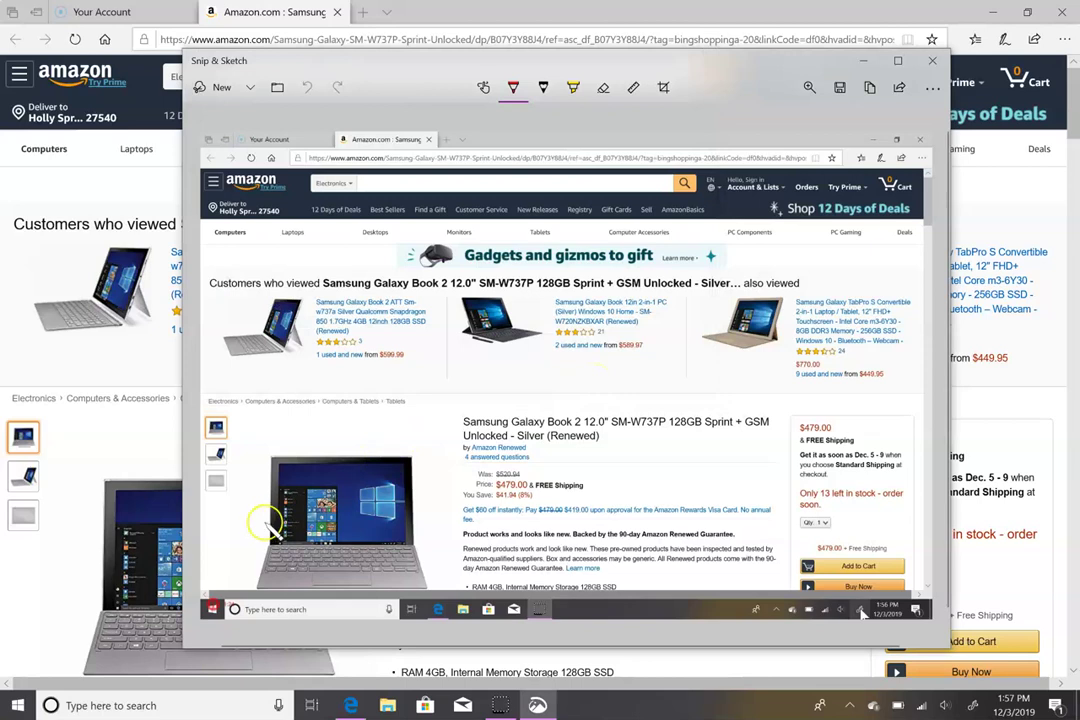
{"action": "left_click", "coordinate": [388, 705]}
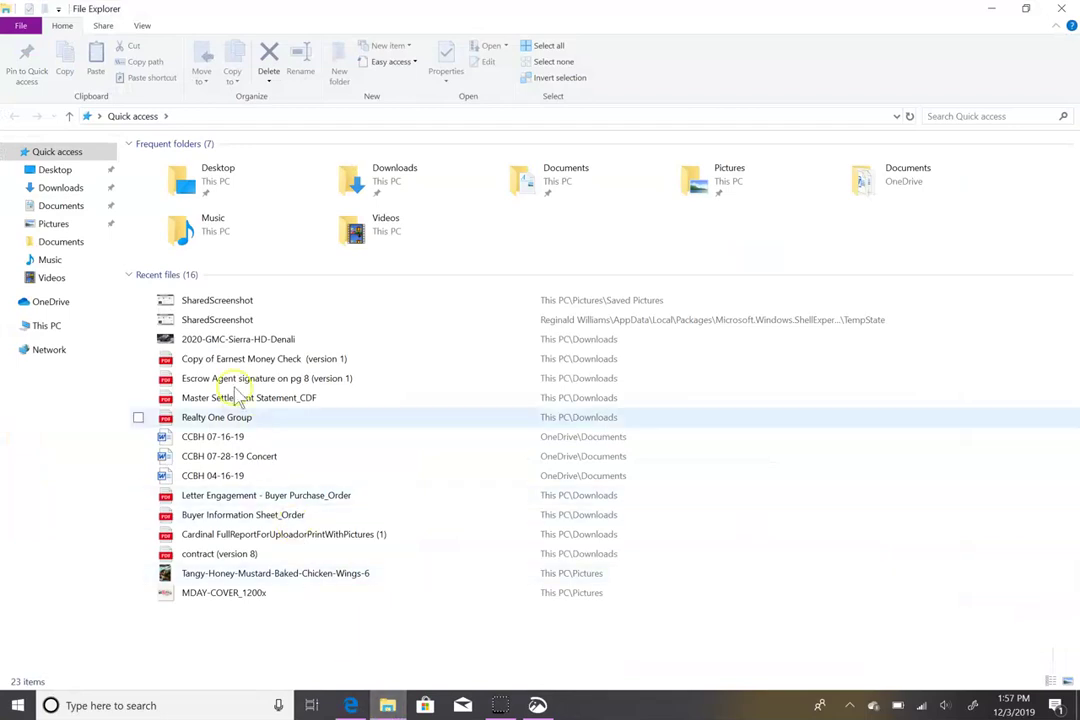
{"action": "mouse_move", "coordinate": [217, 300]}
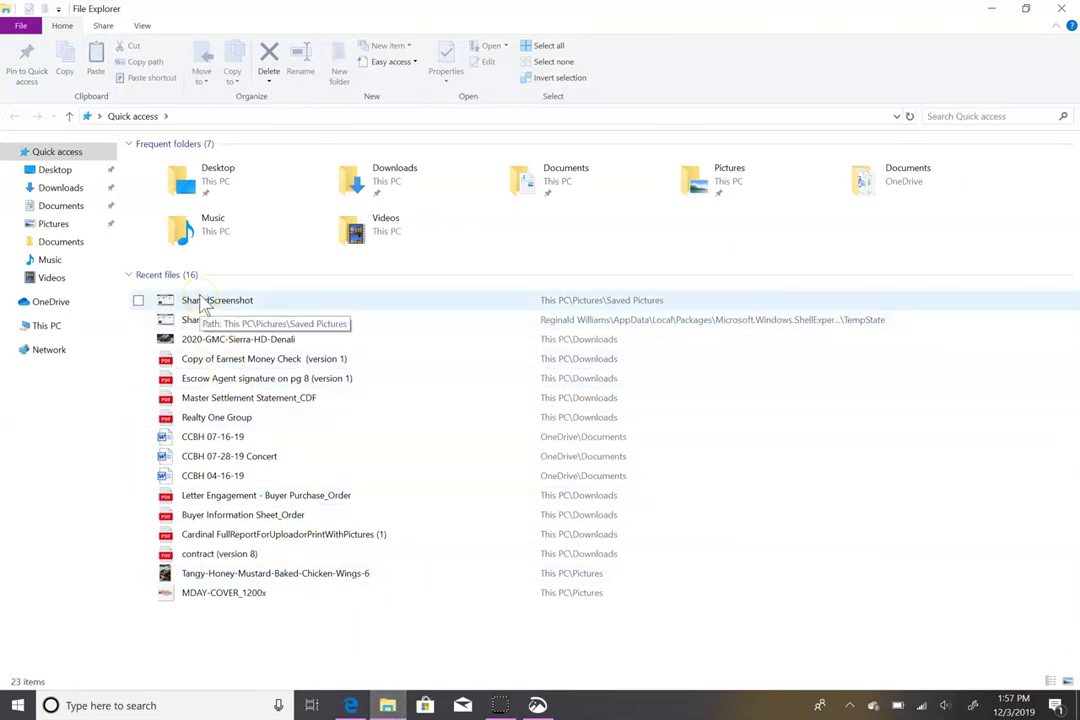
{"action": "left_click", "coordinate": [203, 302]}
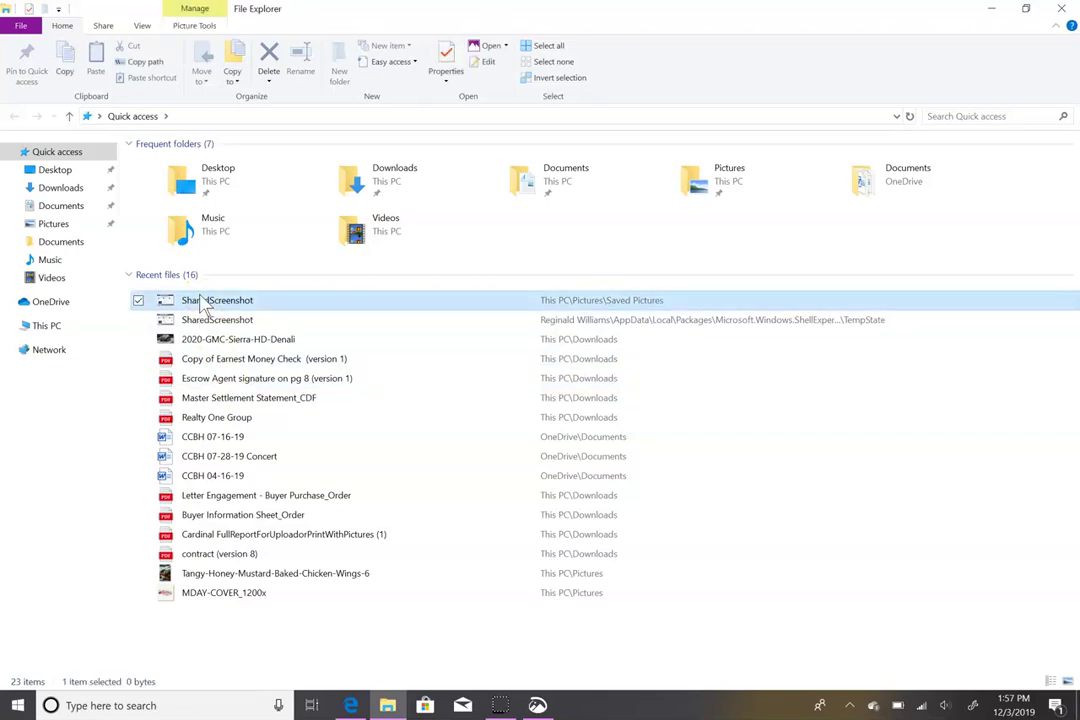
Open SharedScreenshot.jpg from File Explorer in Photos
{"action": "double_click", "coordinate": [203, 302]}
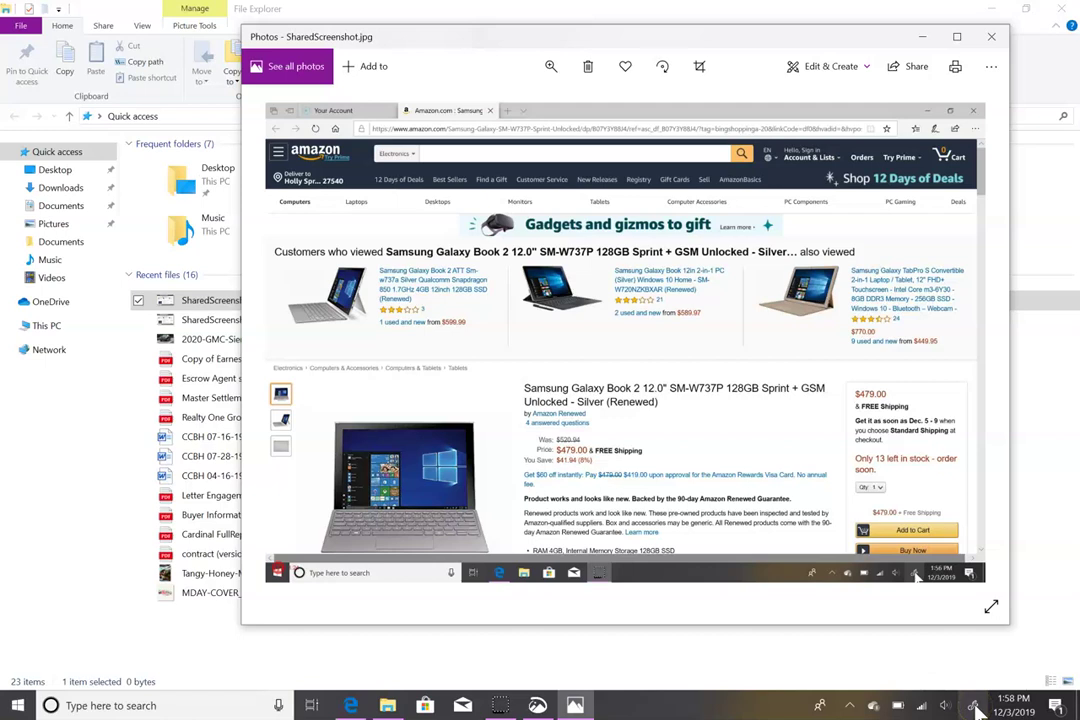
Reopen the Windows Ink Workspace panel from its tray icon beside Photos
{"action": "left_click", "coordinate": [974, 706]}
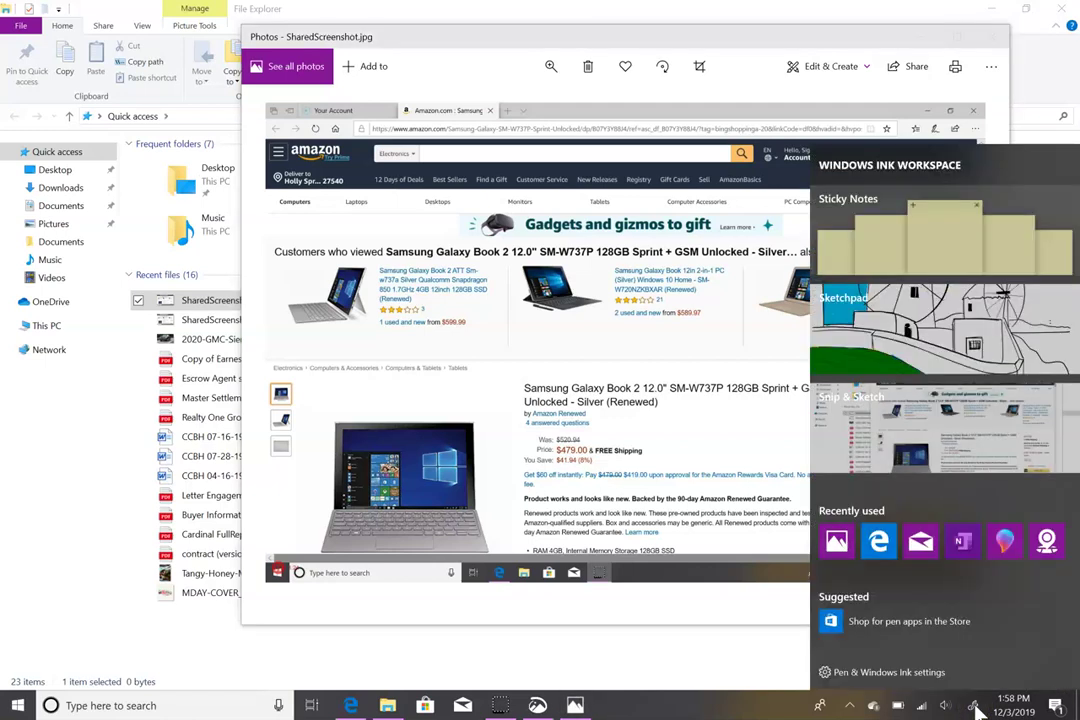
{"action": "left_click", "coordinate": [975, 706]}
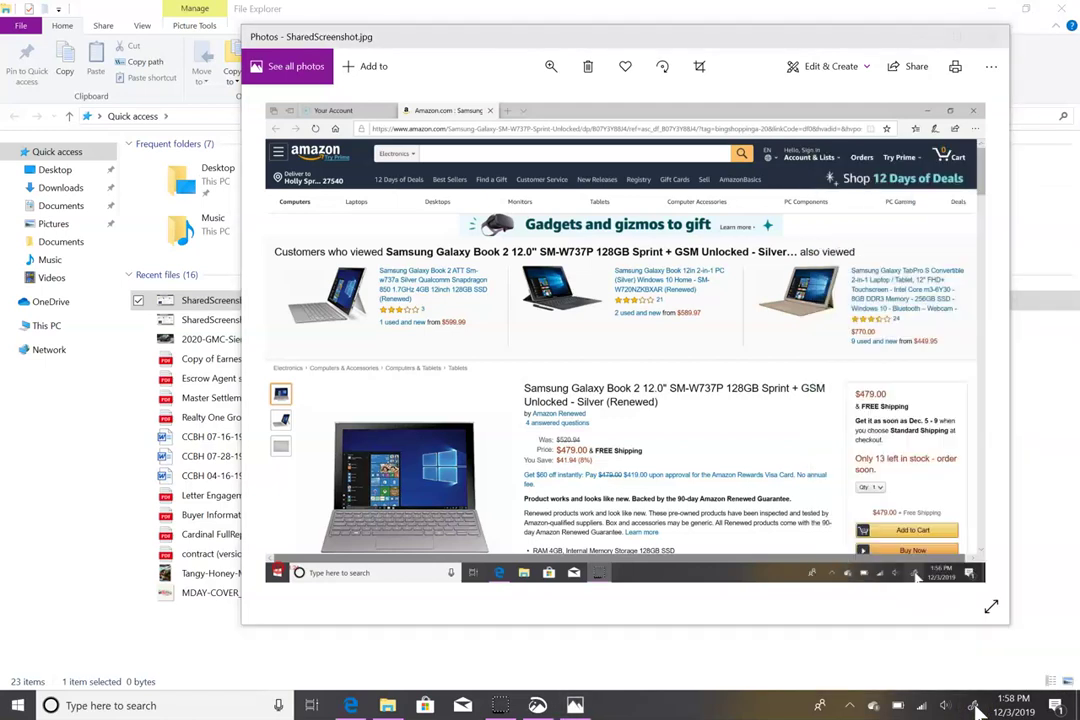
{"action": "left_click", "coordinate": [975, 706]}
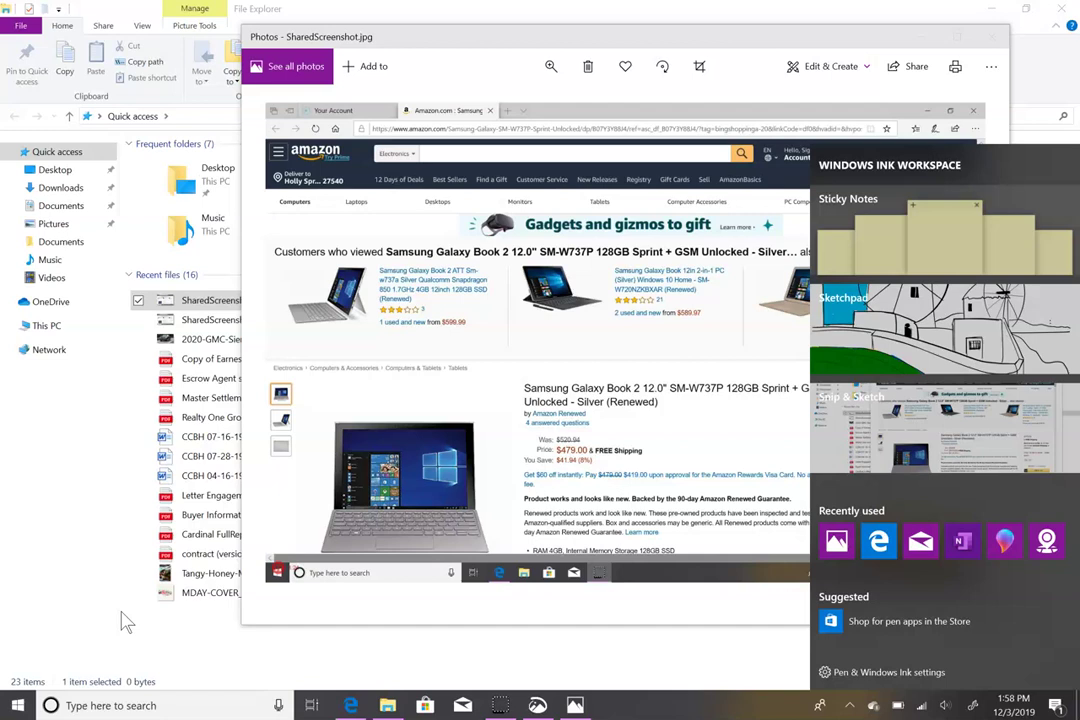
Dismiss the Windows Ink Workspace panel, leaving SharedScreenshot.jpg shown in Photos
{"action": "left_click_drag", "start_coordinate": [12, 646], "coordinate": [45, 653]}
{"action": "left_click", "coordinate": [501, 706]}
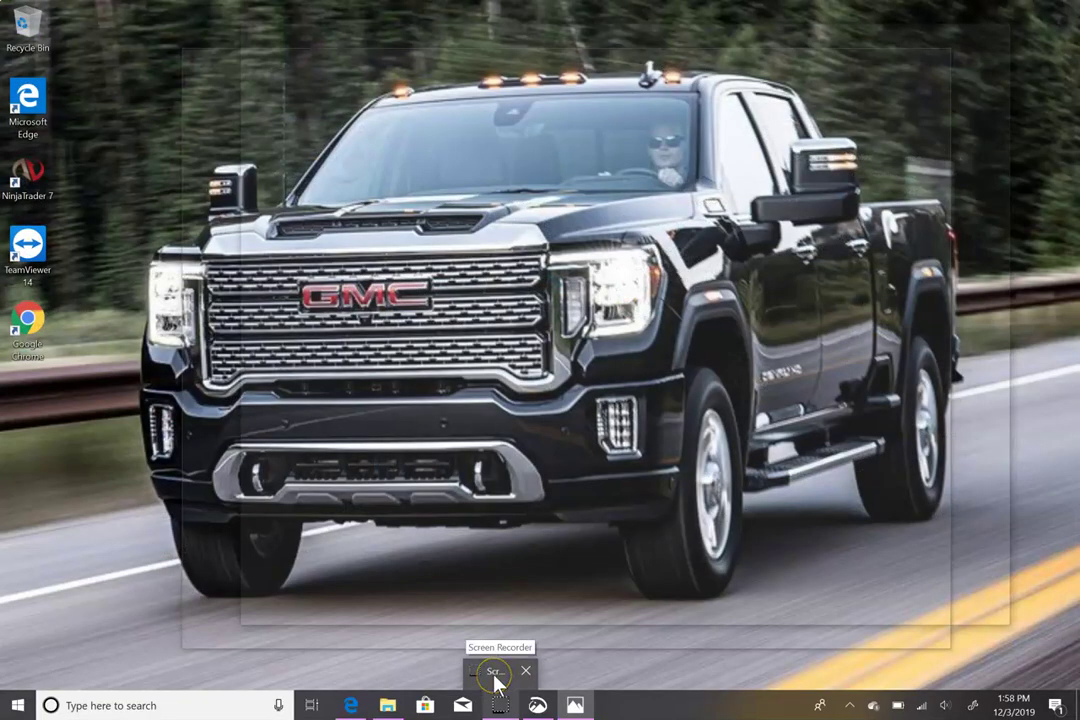
{"action": "left_click", "coordinate": [497, 680]}
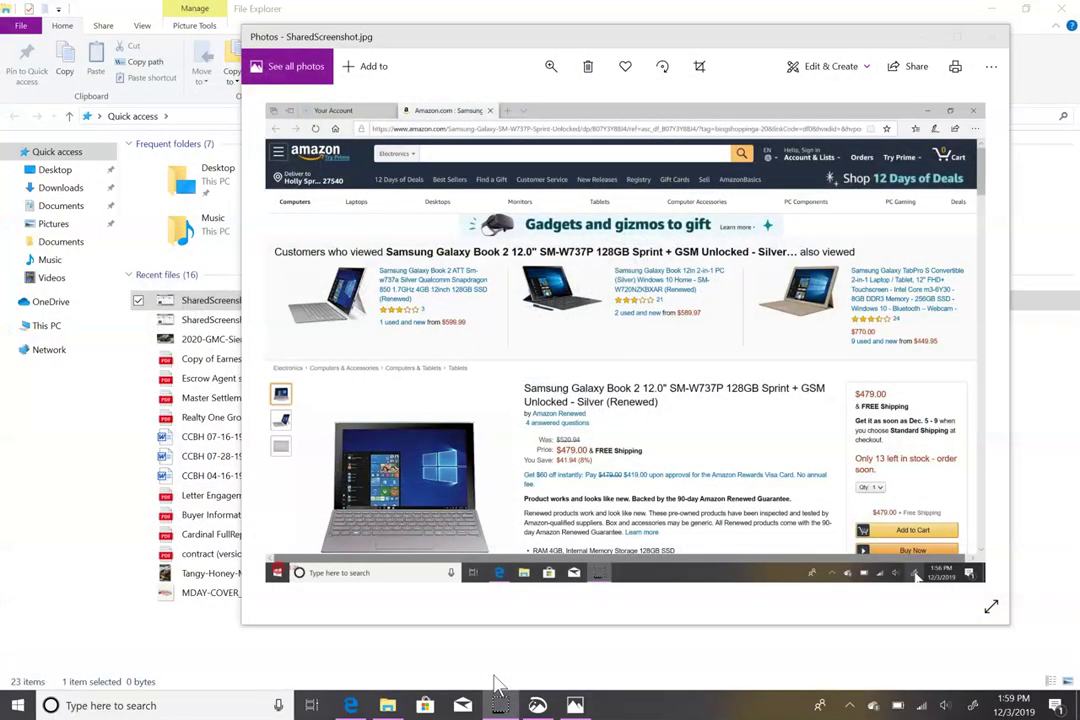